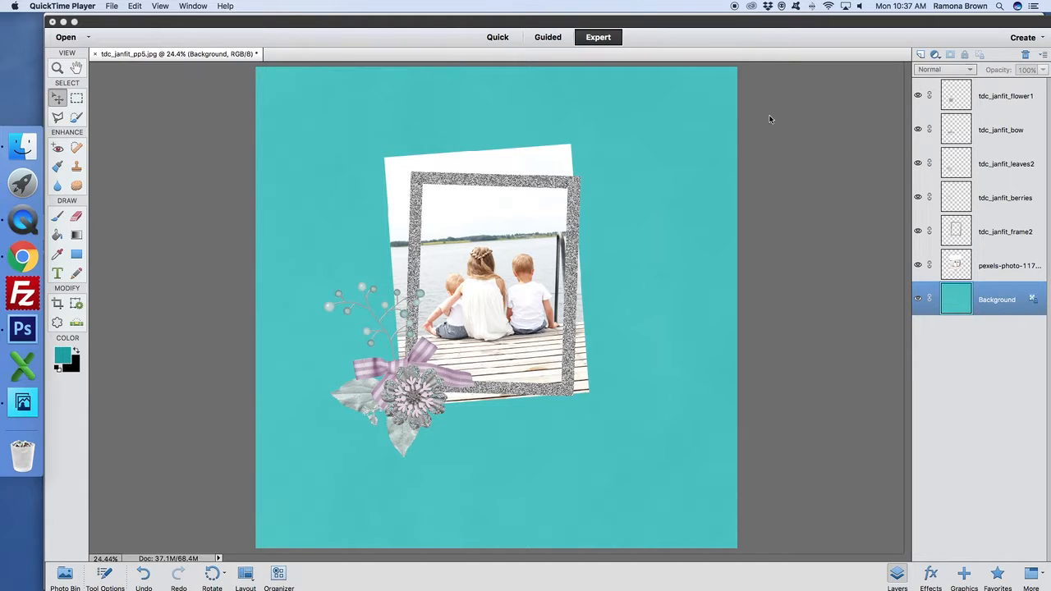
# Step: Apply a simple, softly blurred style from the Drop Shadows collection to the pexels-photo-117915 layer
pyautogui.click(988, 264)
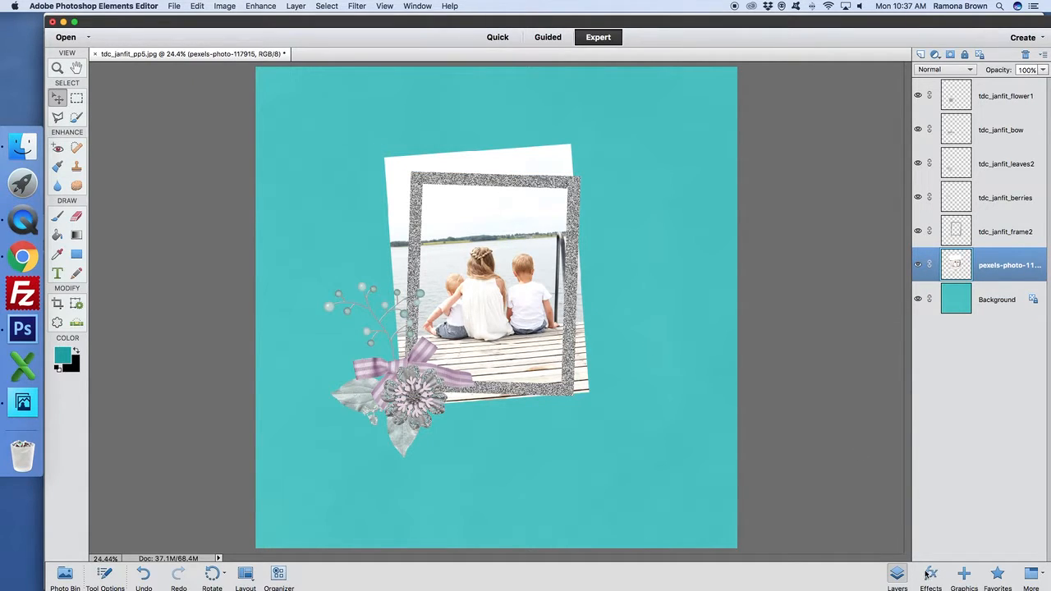
pyautogui.moveTo(437, 23); pyautogui.dragTo(430, 20)
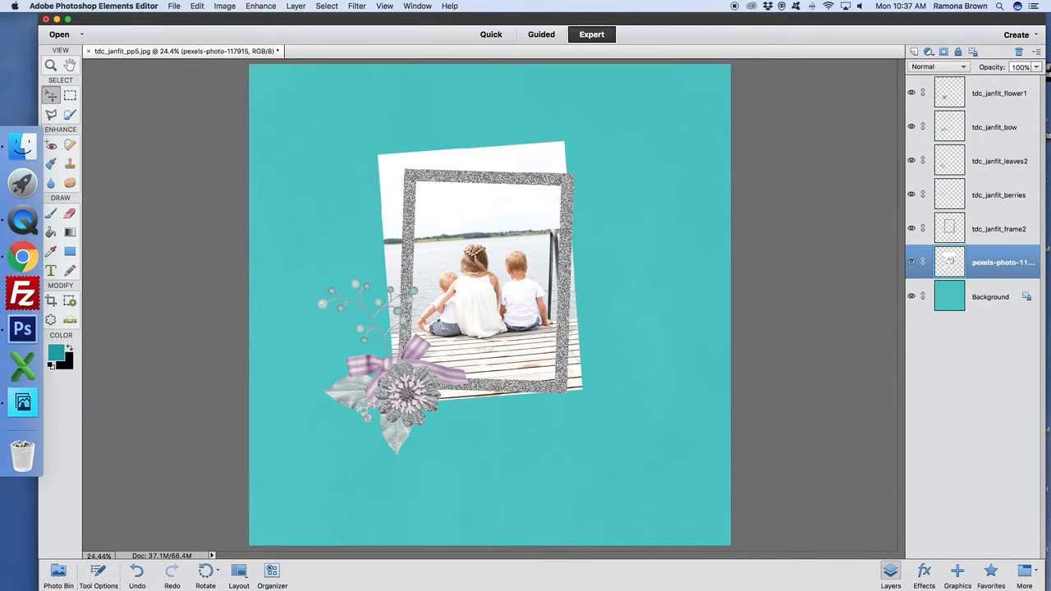
pyautogui.click(924, 572)
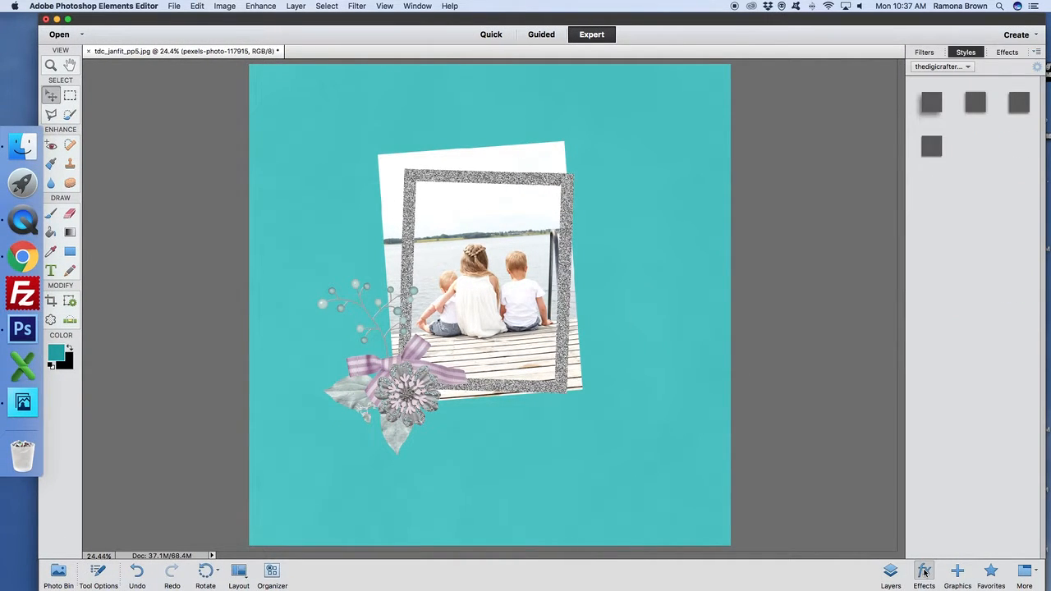
pyautogui.click(967, 69)
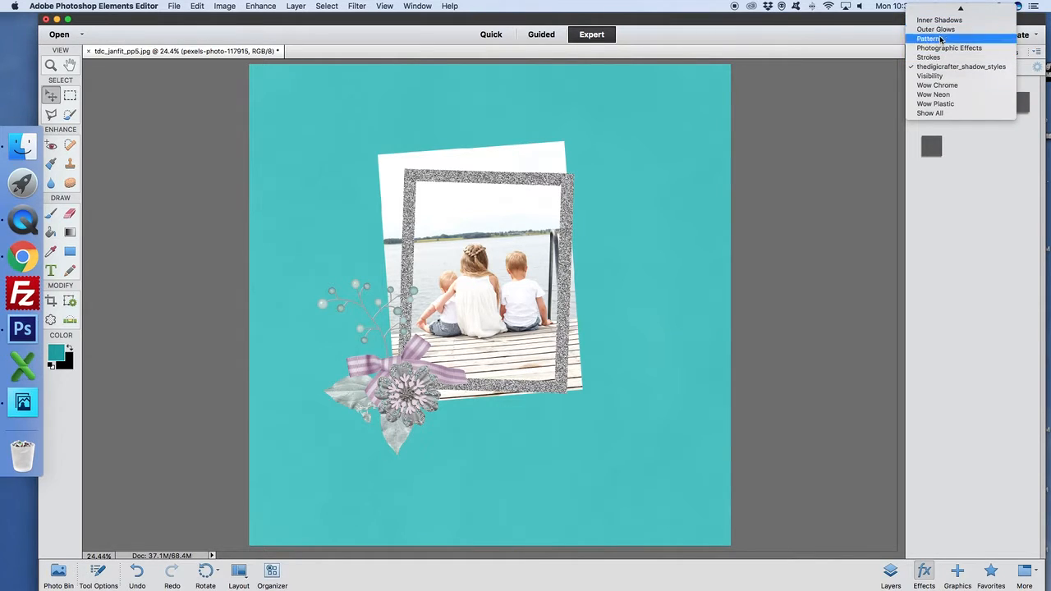
pyautogui.scroll(3, 932, 69)
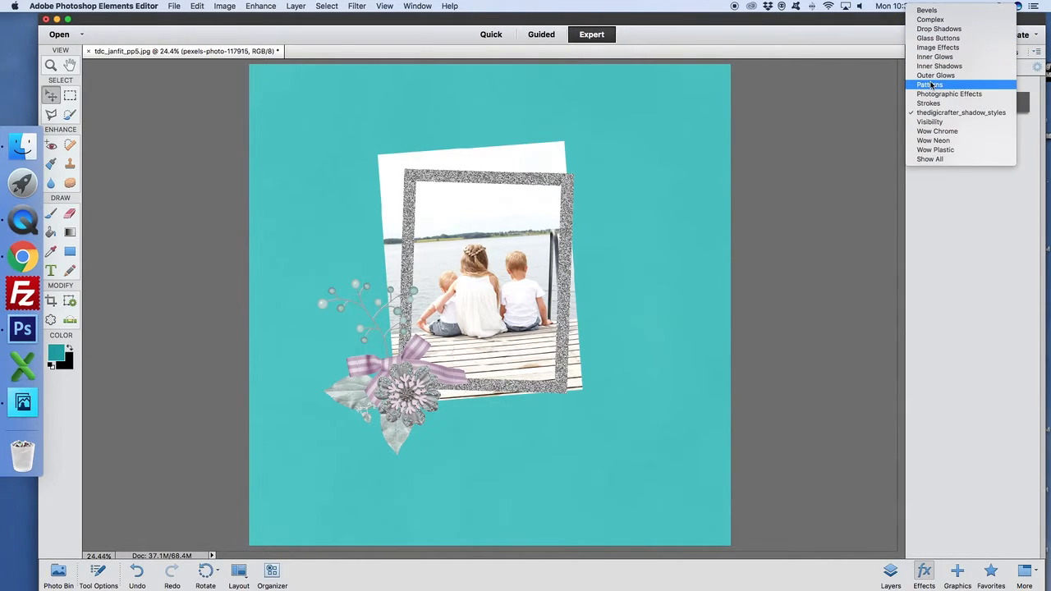
pyautogui.click(932, 29)
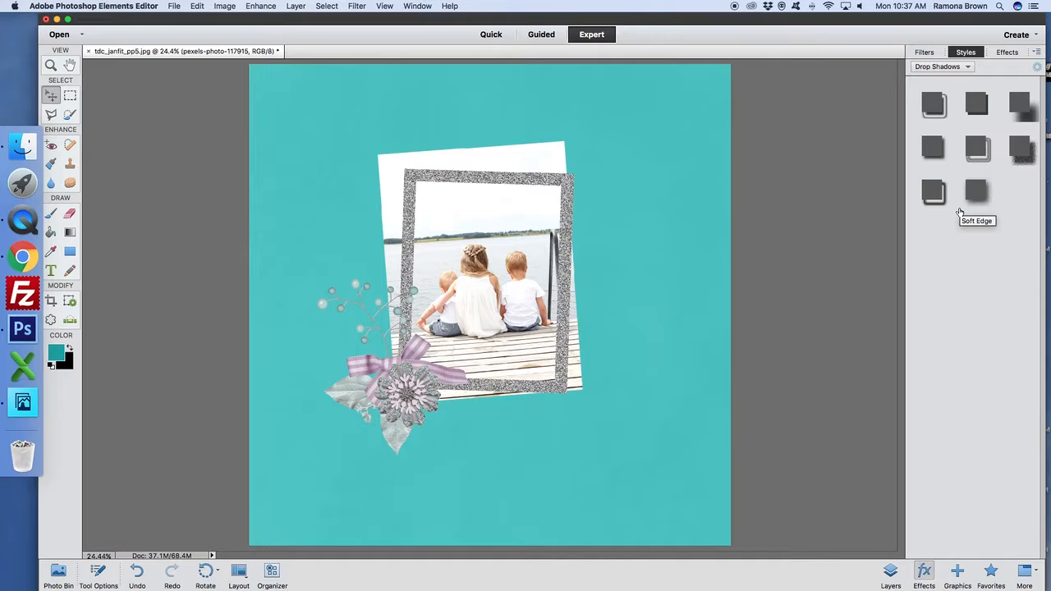
pyautogui.click(932, 146)
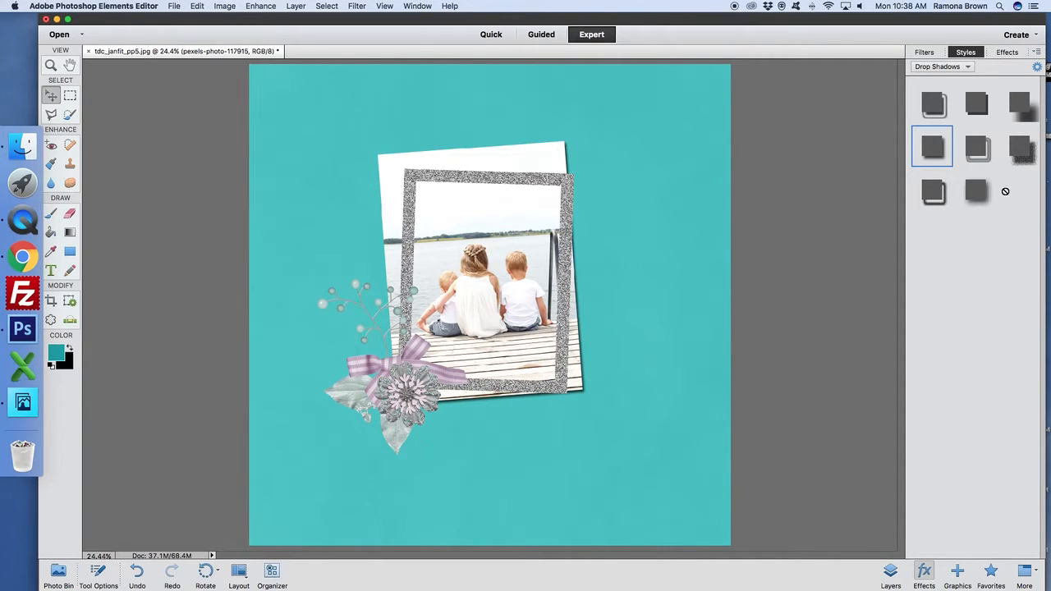
# Step: Open the photo layer's style settings and set the shadow's lighting angle to -21°
pyautogui.click(1037, 68)
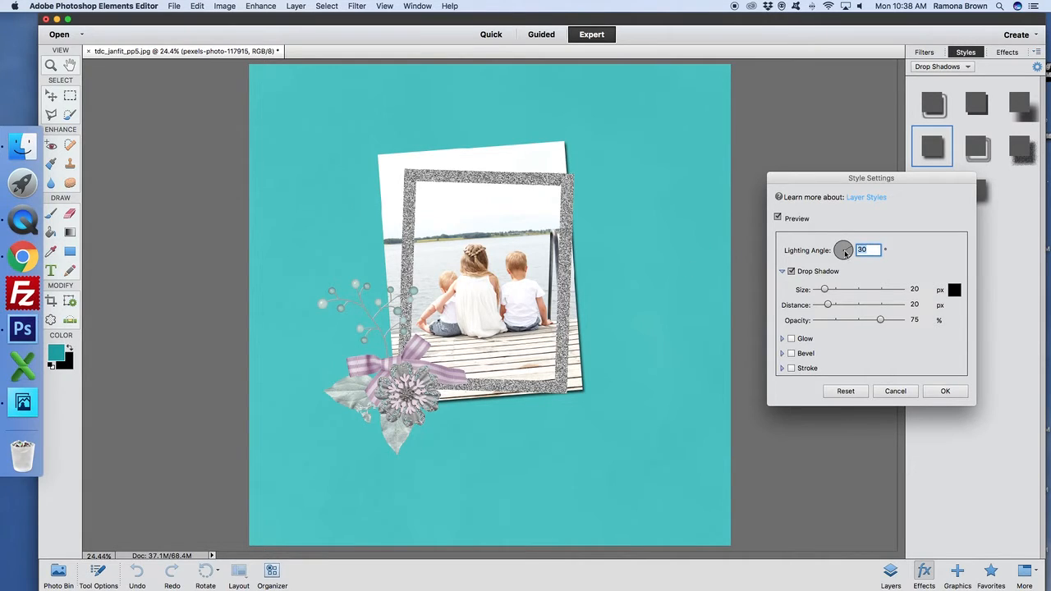
pyautogui.moveTo(842, 249)
pyautogui.mouseDown()
pyautogui.moveTo(834, 261)
pyautogui.moveTo(851, 258)
pyautogui.mouseUp()
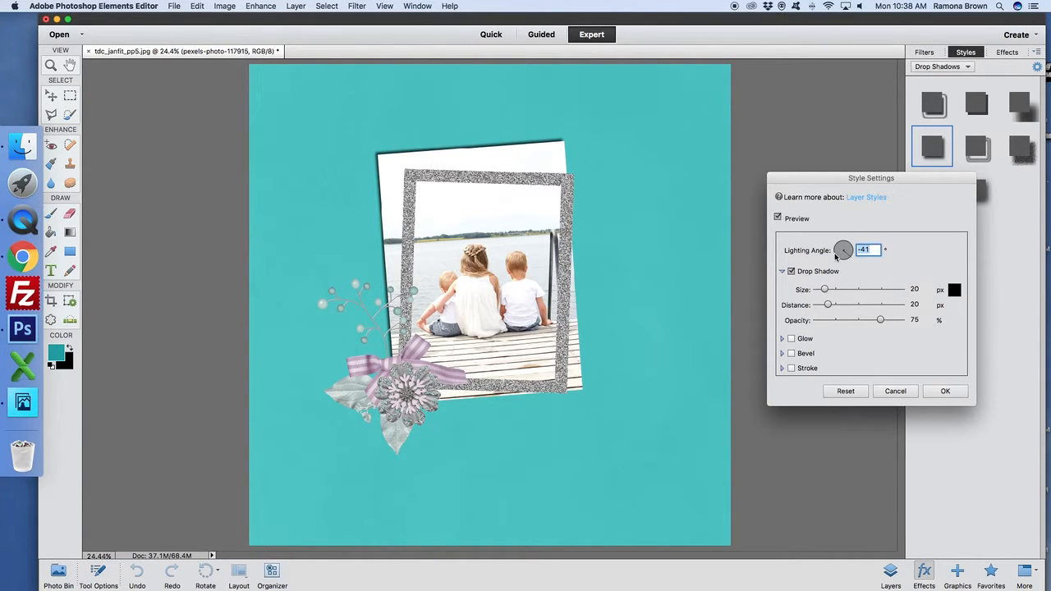
pyautogui.moveTo(837, 255); pyautogui.dragTo(853, 259)
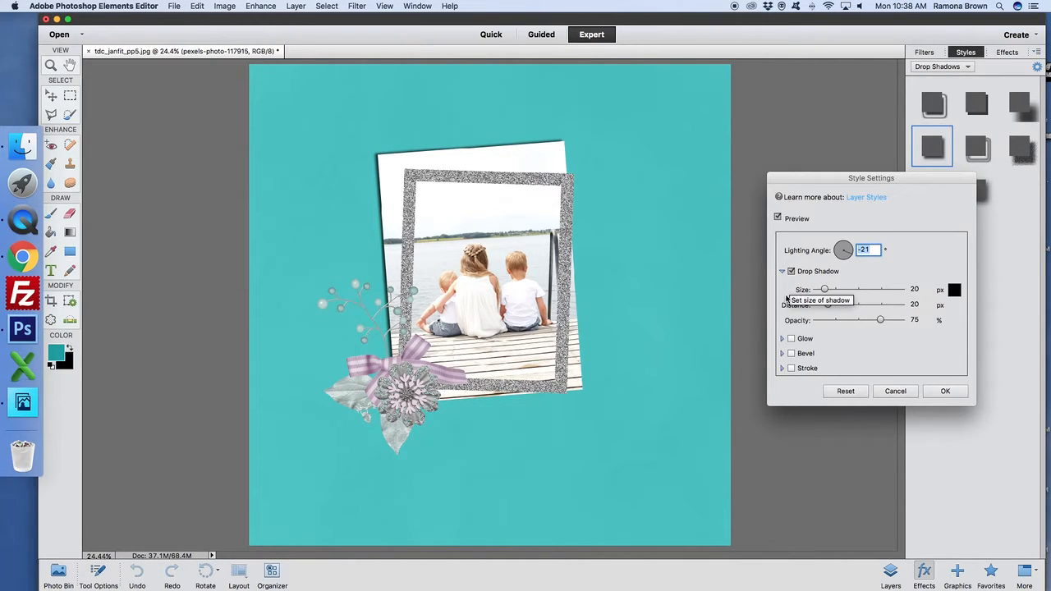
# Step: Try the extreme shadow sizes of 250 px and 0 px on the photo, then set the size to 2 px
pyautogui.moveTo(826, 291); pyautogui.dragTo(902, 290)
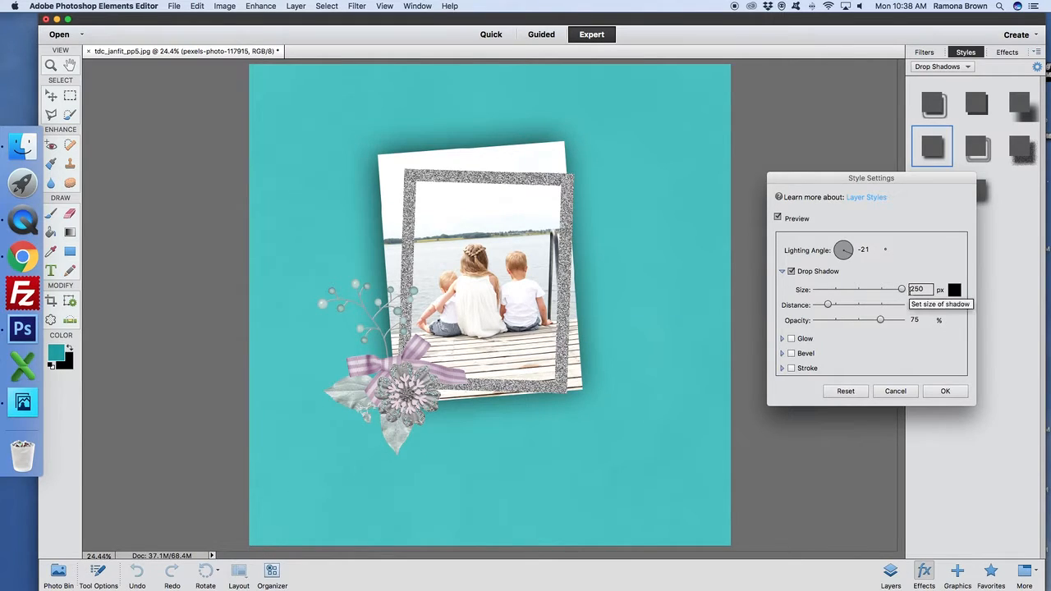
pyautogui.click(910, 290)
pyautogui.moveTo(903, 290); pyautogui.dragTo(796, 290)
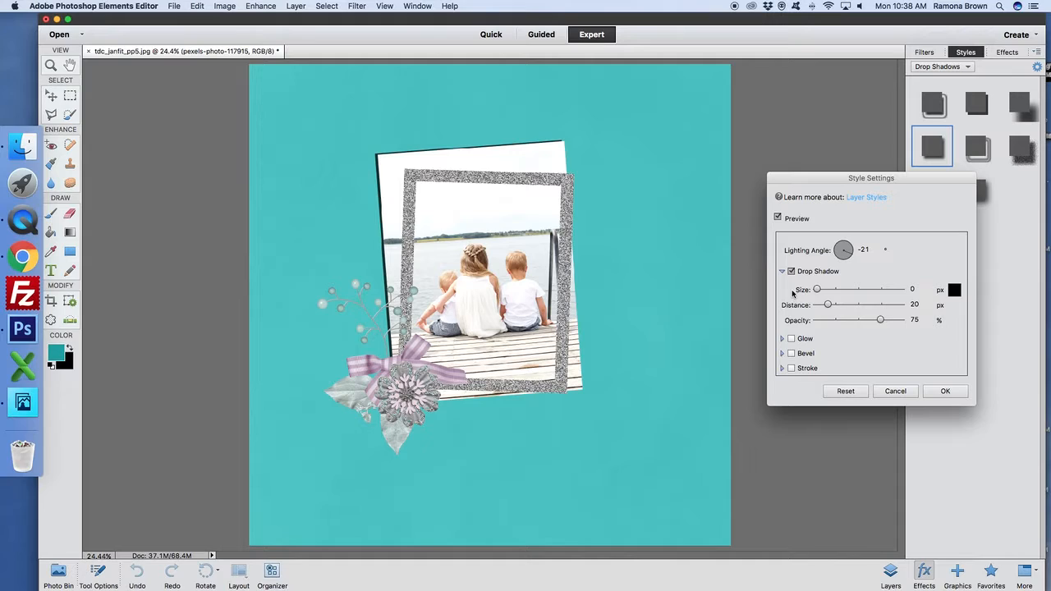
pyautogui.moveTo(817, 289); pyautogui.dragTo(908, 291)
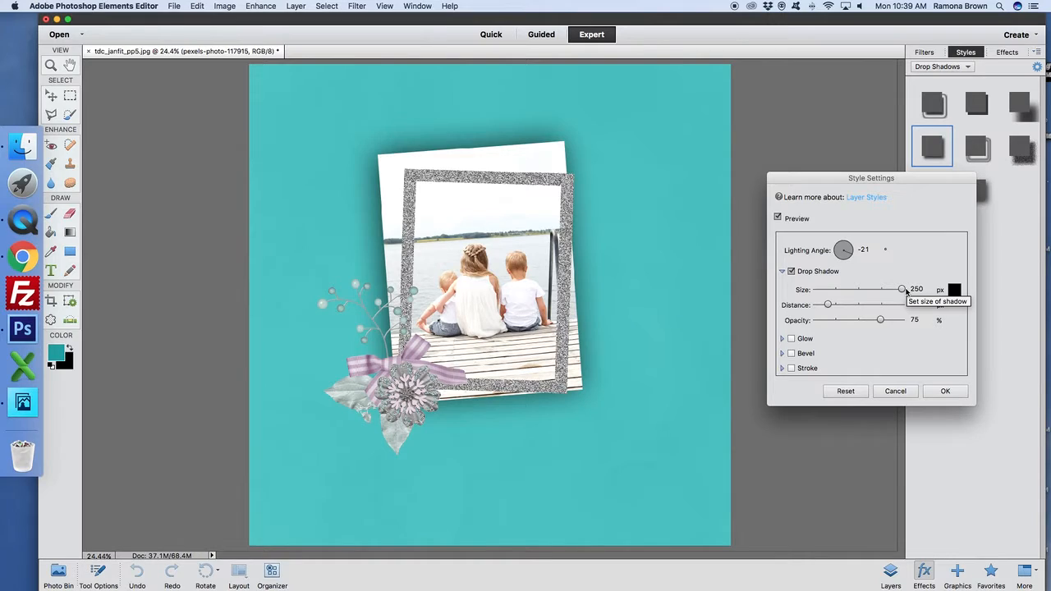
pyautogui.moveTo(903, 290); pyautogui.dragTo(825, 309)
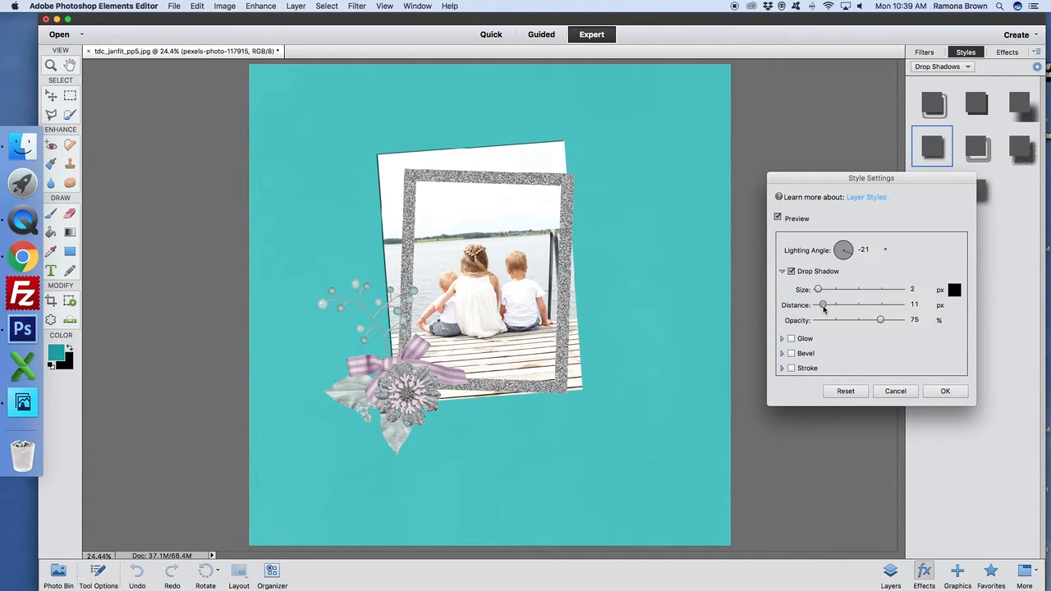
# Step: Try a larger shadow distance of 46 px, then set the distance to 7 px and the opacity to 31%
pyautogui.moveTo(824, 309)
pyautogui.mouseDown()
pyautogui.moveTo(853, 309)
pyautogui.moveTo(840, 314)
pyautogui.mouseUp()
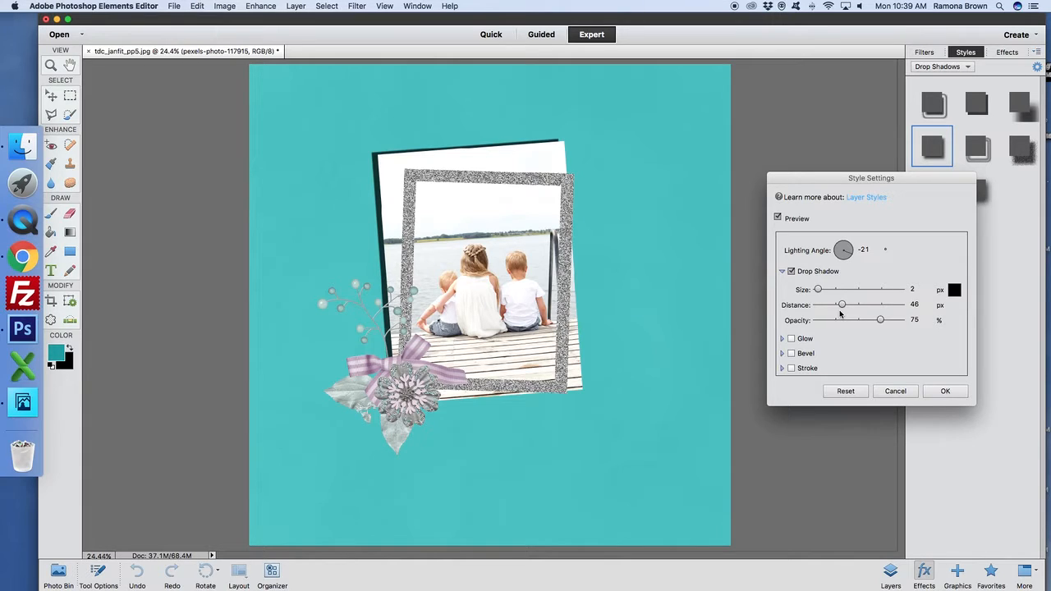
pyautogui.moveTo(841, 306); pyautogui.dragTo(820, 307)
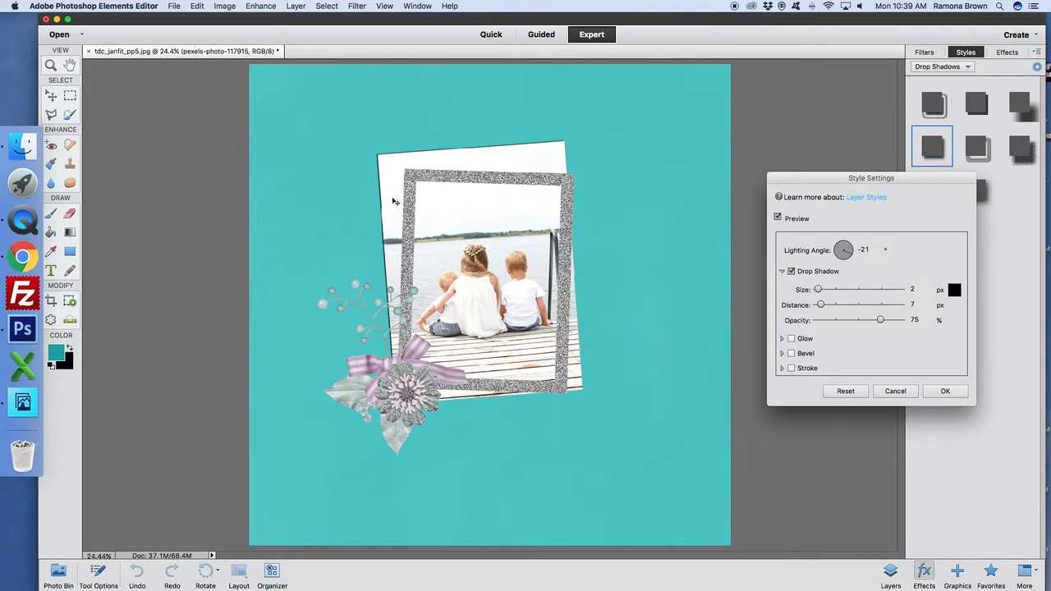
pyautogui.moveTo(881, 323); pyautogui.dragTo(843, 324)
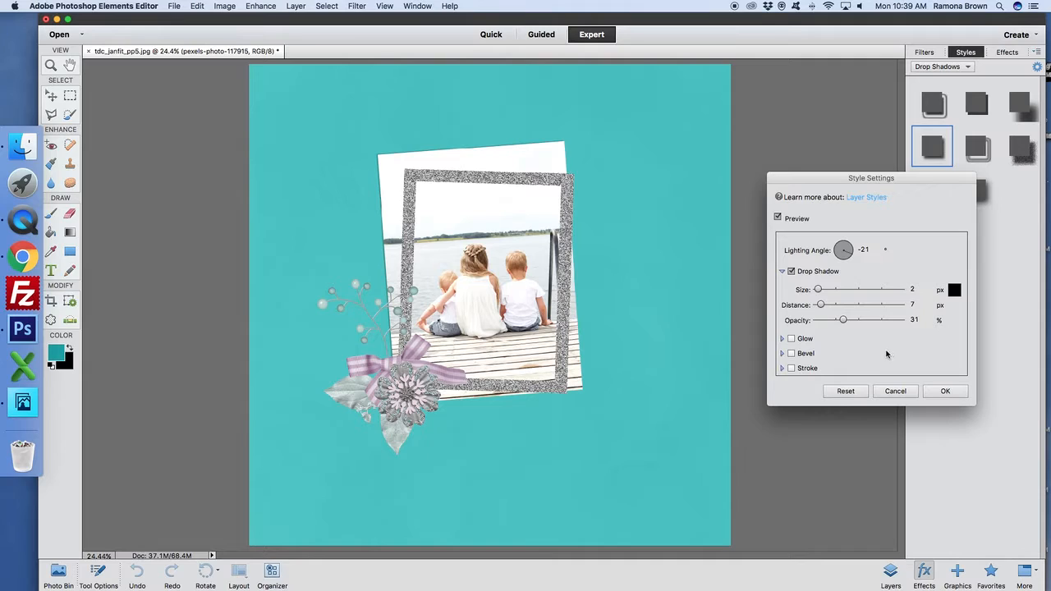
# Step: Try teal and grey shades for the photo's shadow, then set its colour to dark grey 373838
pyautogui.click(954, 290)
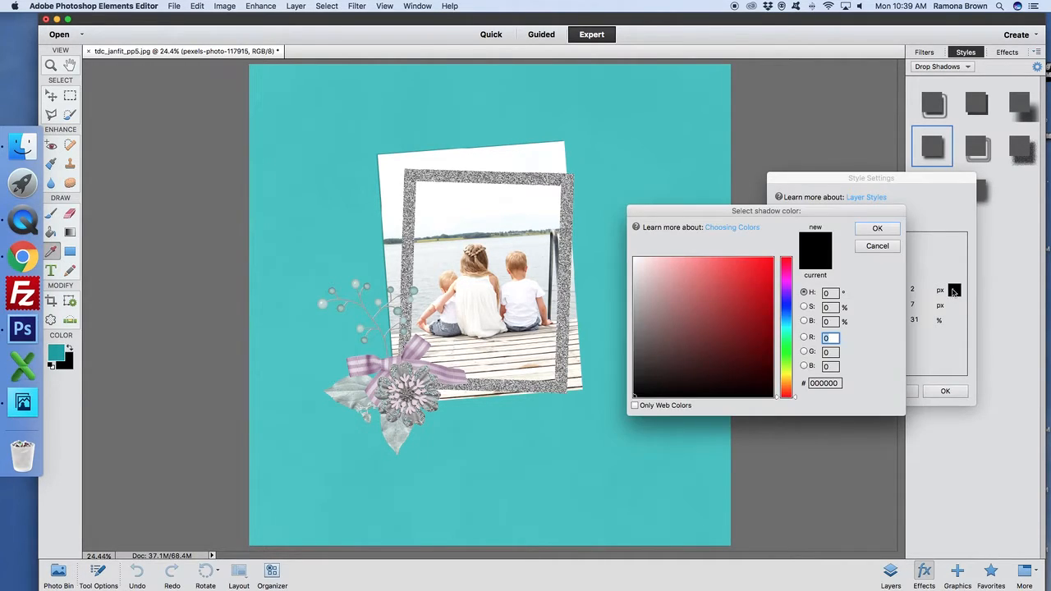
pyautogui.click(635, 362)
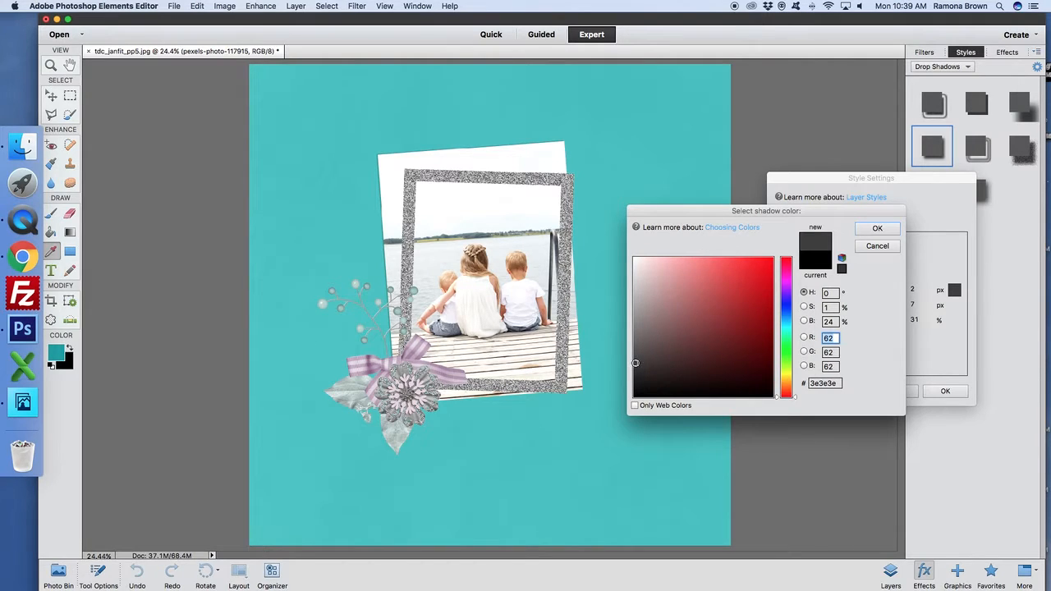
pyautogui.click(613, 194)
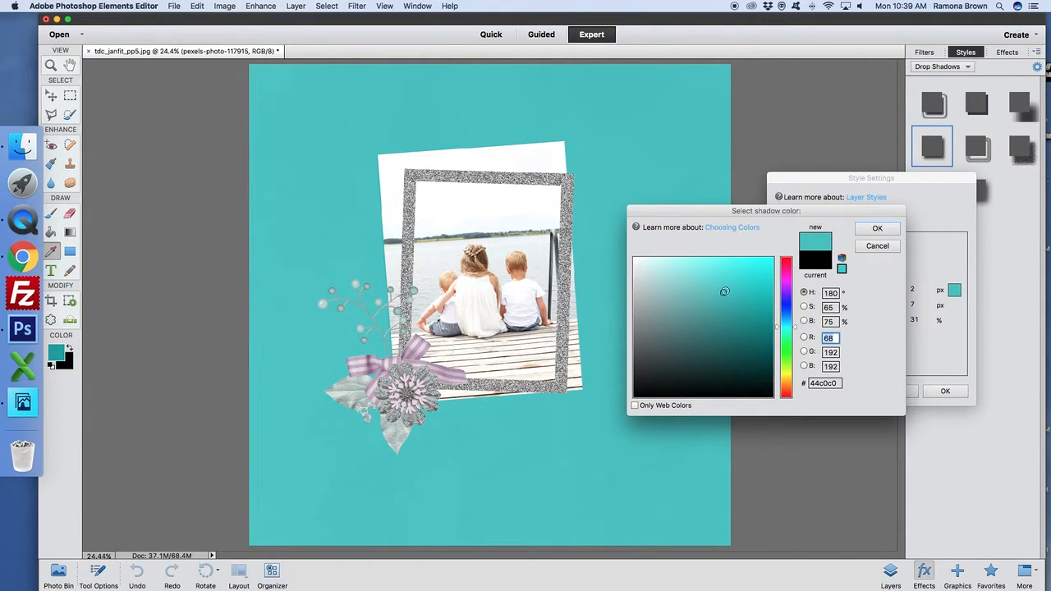
pyautogui.moveTo(733, 301); pyautogui.dragTo(739, 319)
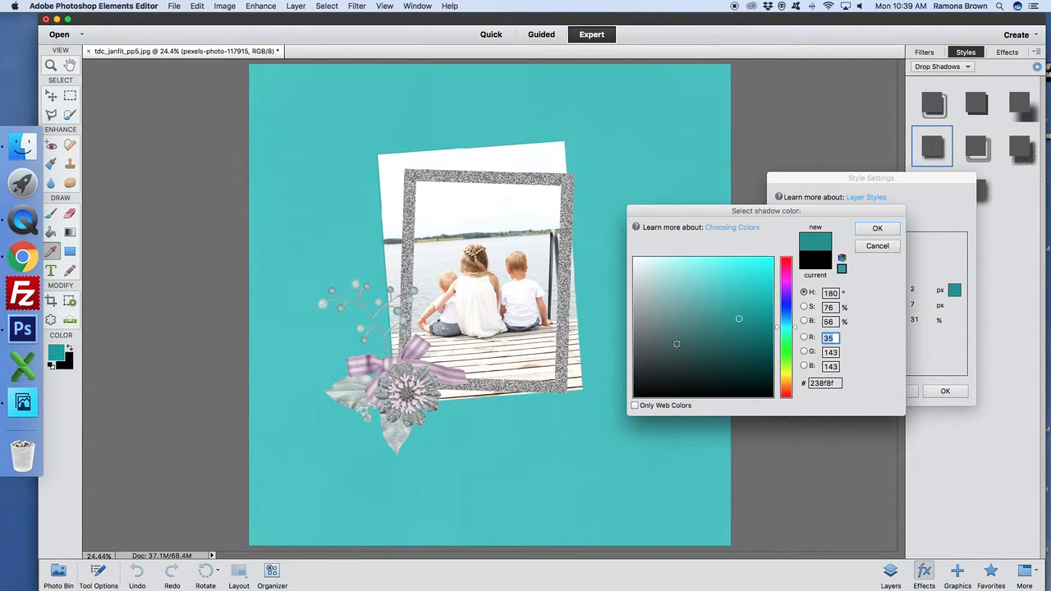
pyautogui.moveTo(639, 327); pyautogui.dragTo(637, 354)
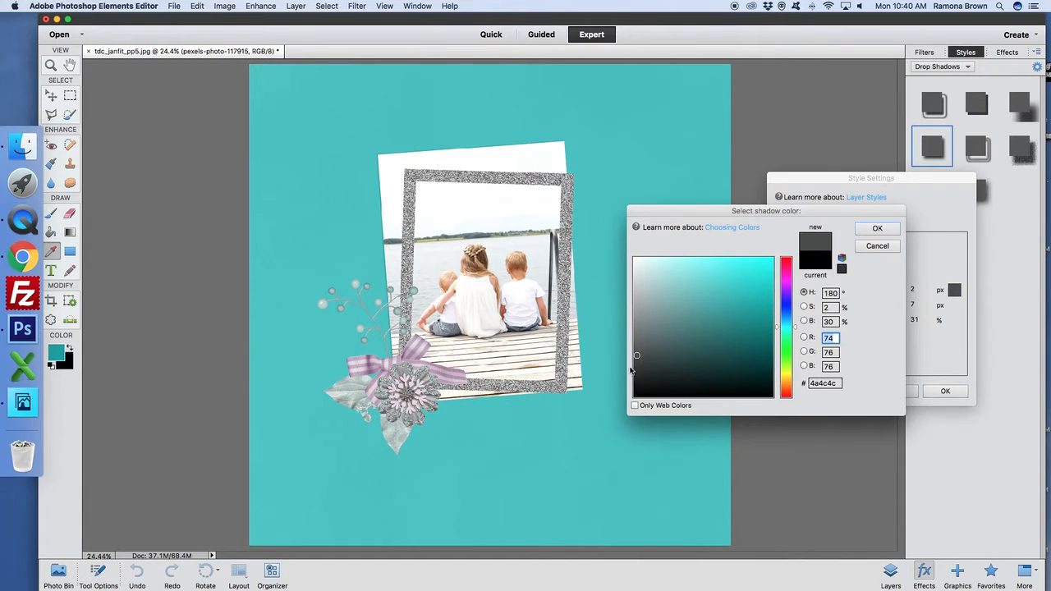
pyautogui.click(635, 366)
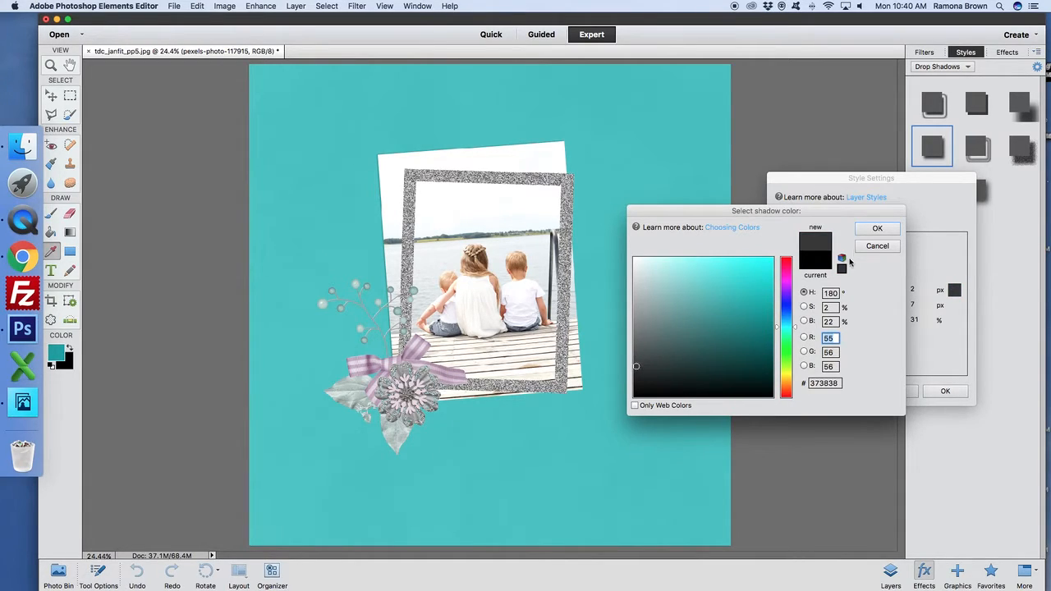
pyautogui.click(876, 229)
# Step: Set the photo shadow's opacity to 33% and distance to 13 px, and accept the style settings
pyautogui.moveTo(846, 319); pyautogui.dragTo(826, 306)
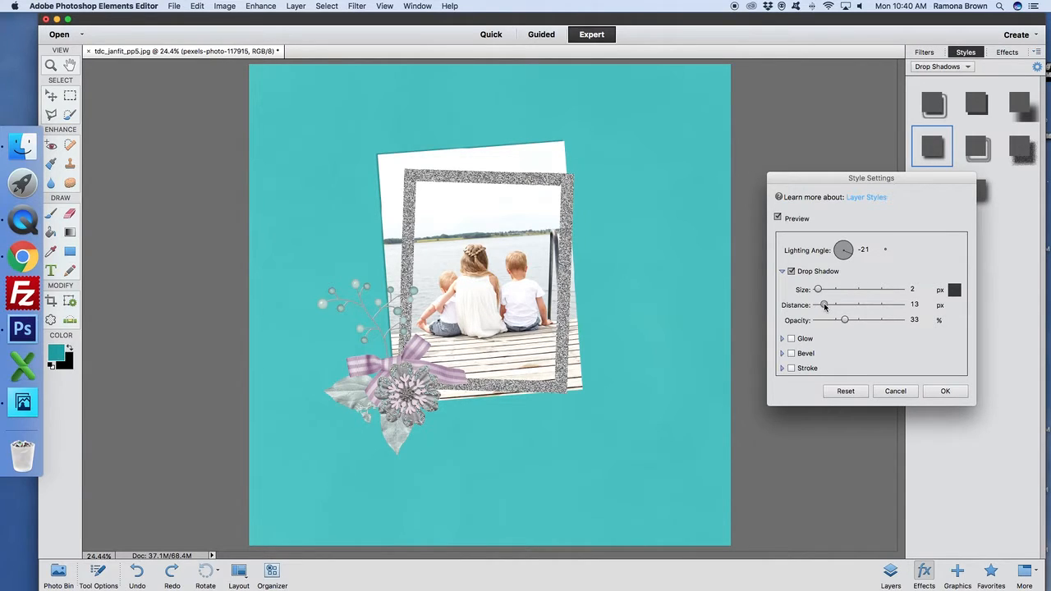
pyautogui.click(945, 392)
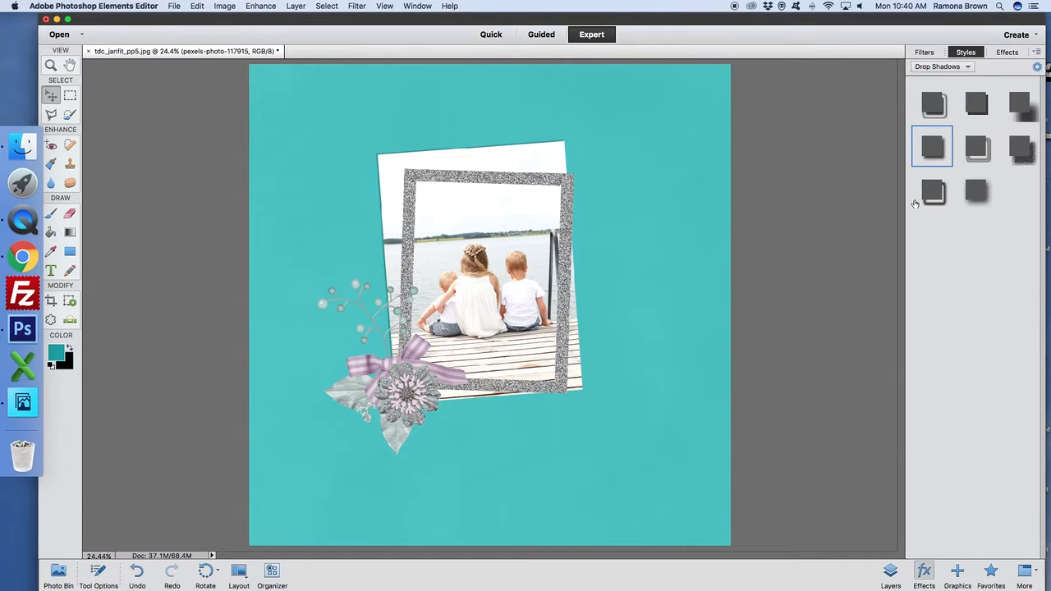
# Step: Copy the photo layer's drop shadow style to the frame, berries, leaves, bow and flower layers
pyautogui.click(890, 571)
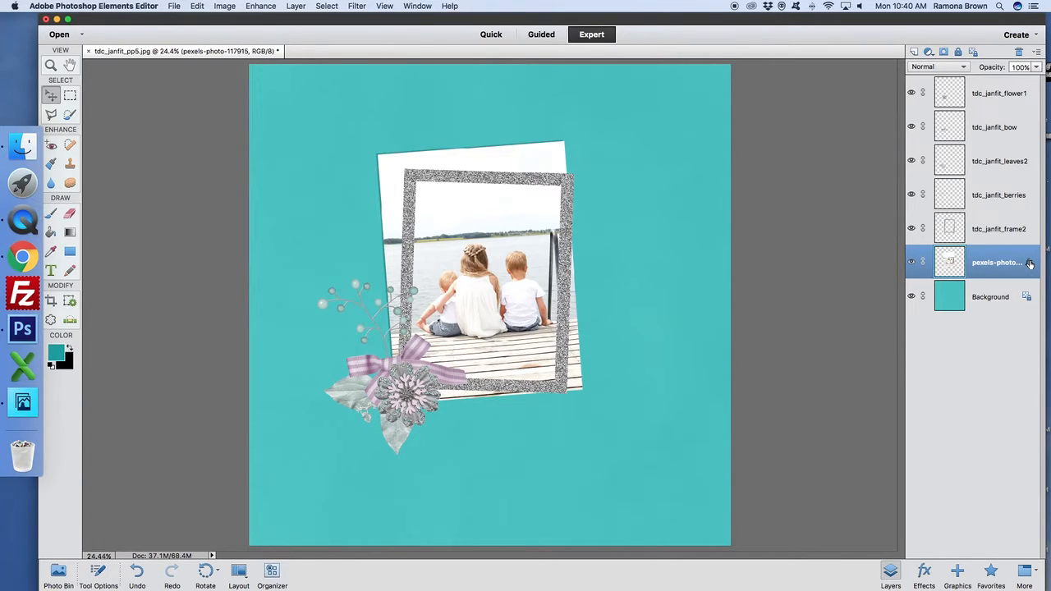
pyautogui.moveTo(1029, 263); pyautogui.dragTo(1029, 94)
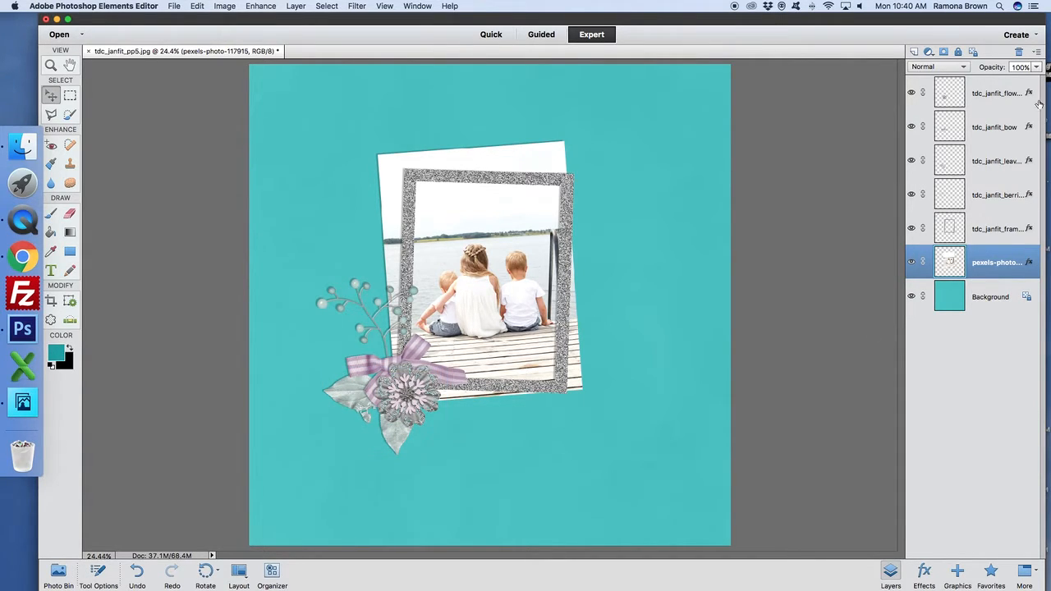
# Step: Adjust the leaves layer's drop shadow to a -22° angle, 24 px distance, 29% opacity and a size of about 29 px
pyautogui.doubleClick(1030, 161)
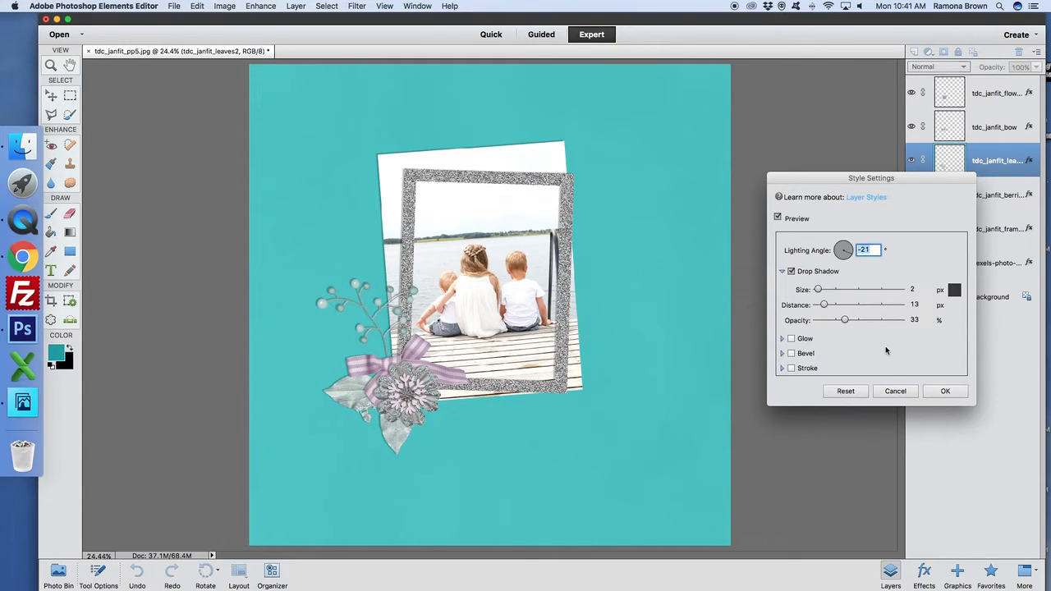
pyautogui.moveTo(824, 305); pyautogui.dragTo(831, 305)
pyautogui.click(852, 258)
pyautogui.click(846, 321)
pyautogui.moveTo(846, 321); pyautogui.dragTo(821, 291)
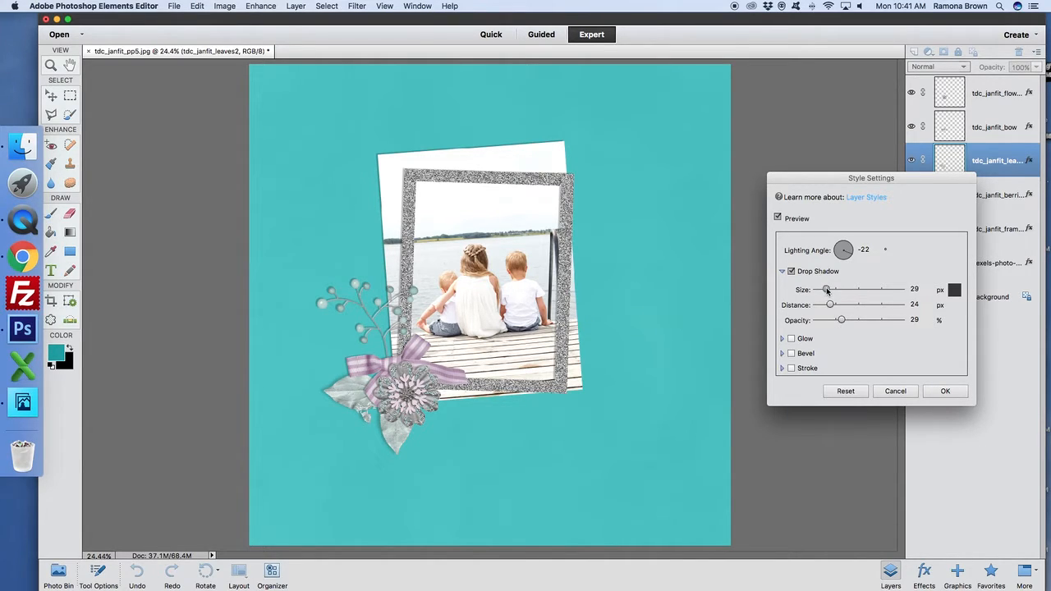
pyautogui.moveTo(827, 290); pyautogui.dragTo(828, 292)
pyautogui.click(944, 392)
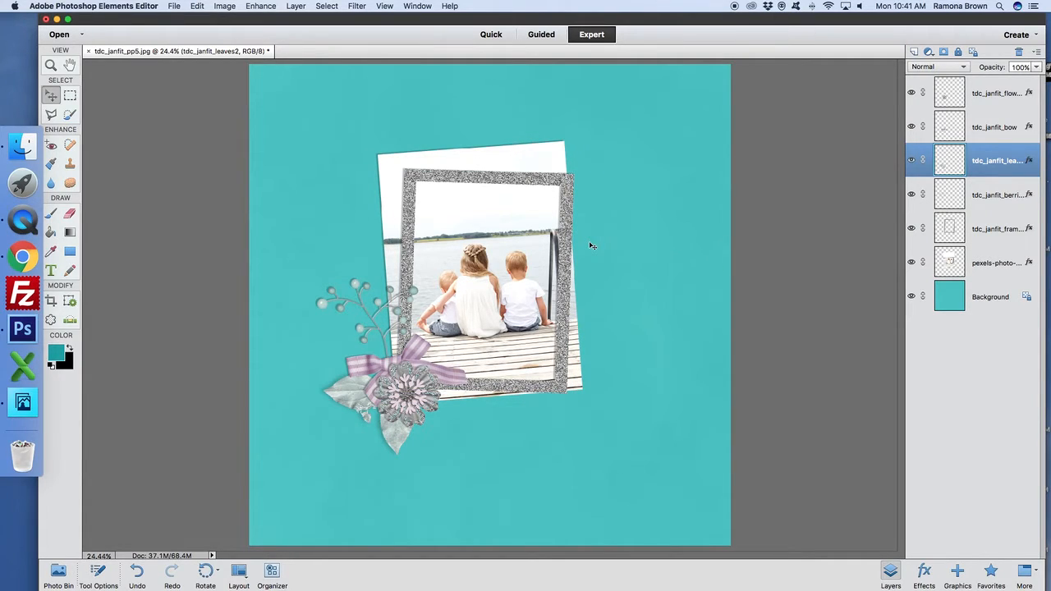
# Step: Try setting up a full-size JPEG copy of the layout on the Desktop with the file name beachlayout
pyautogui.click(173, 8)
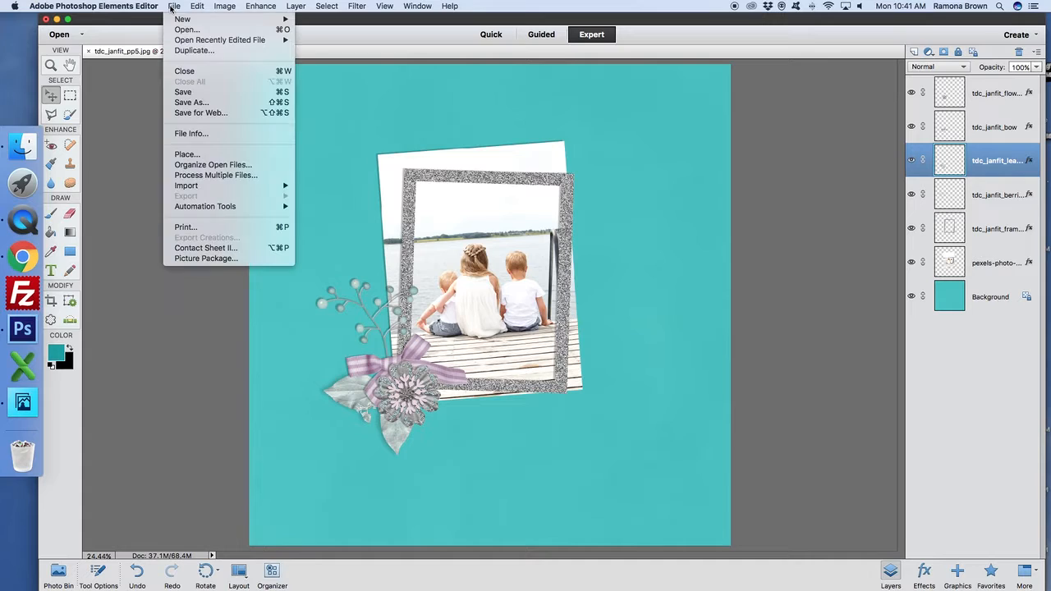
pyautogui.click(191, 102)
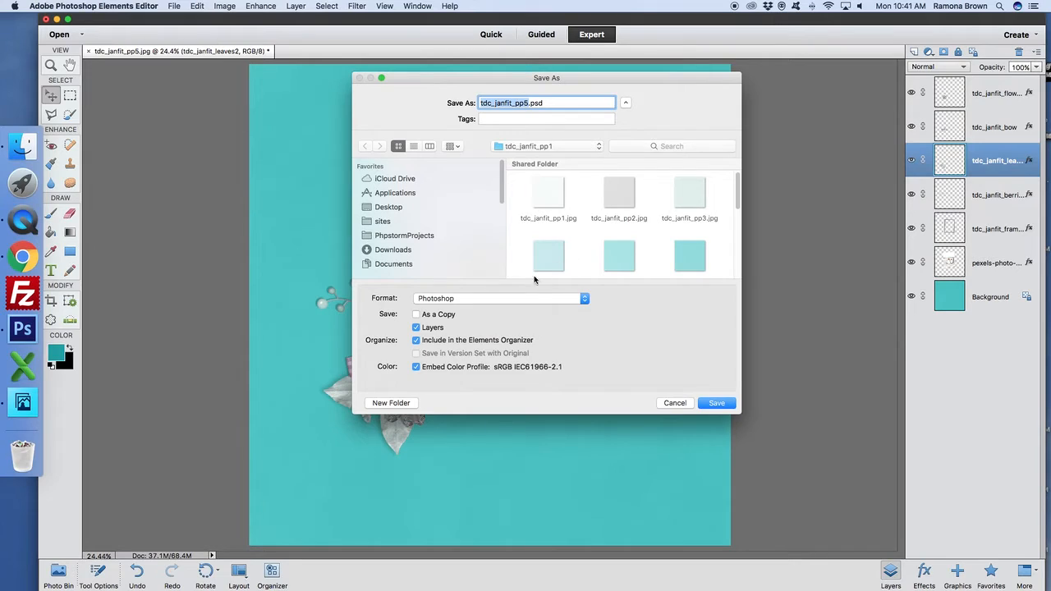
pyautogui.click(393, 206)
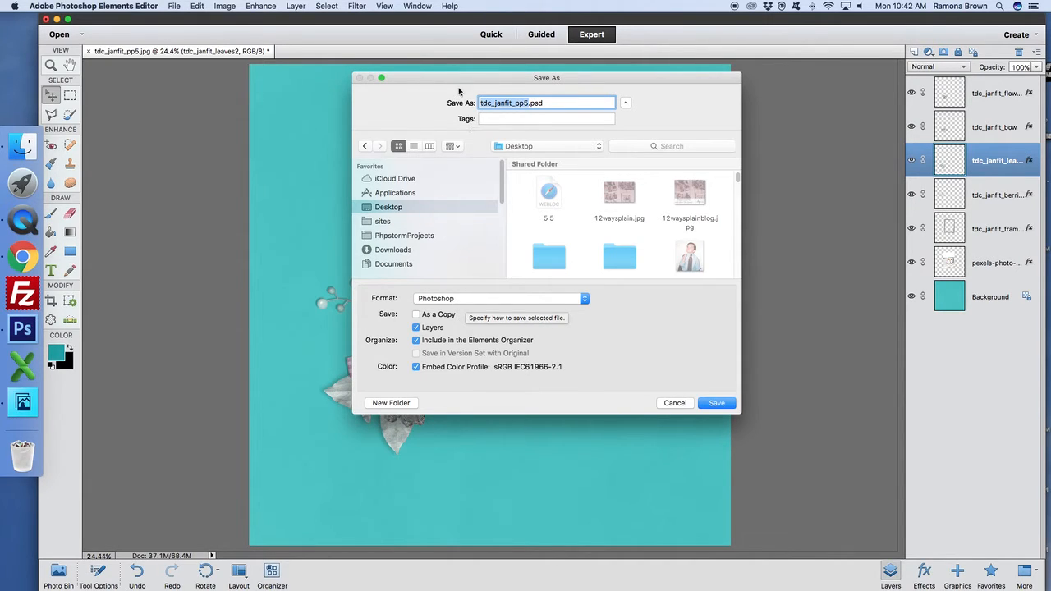
pyautogui.moveTo(460, 82); pyautogui.dragTo(577, 104)
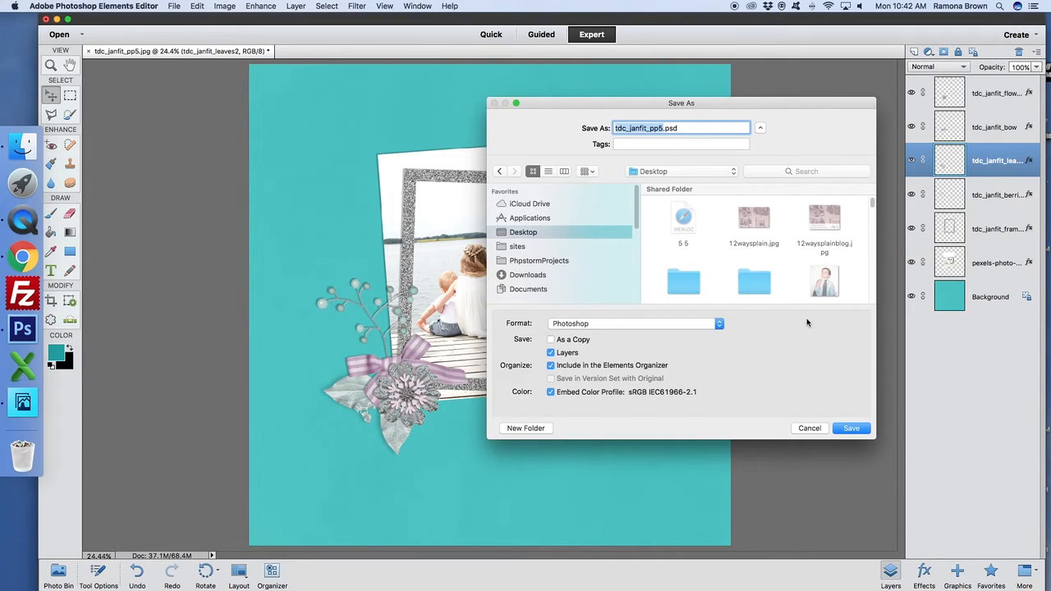
pyautogui.click(591, 325)
pyautogui.click(575, 363)
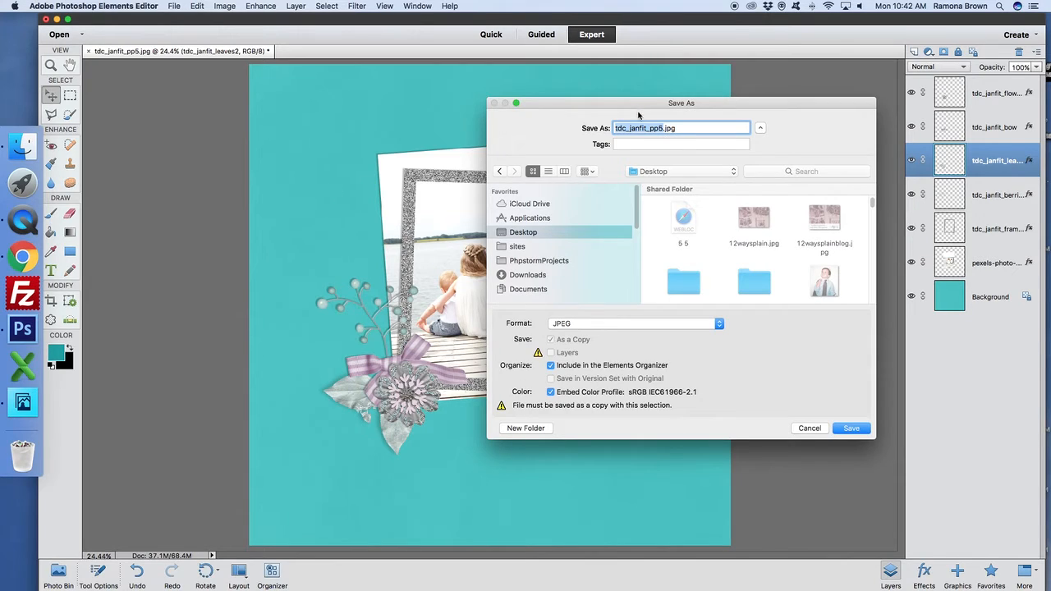
pyautogui.write('beachlayout')
pyautogui.click(809, 430)
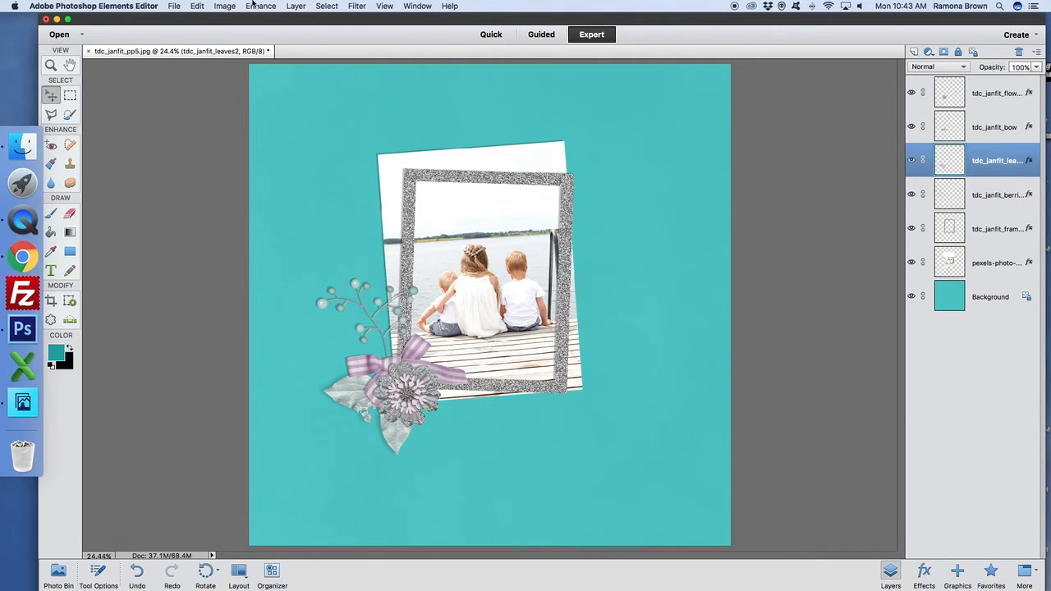
# Step: Resize the layout image to a resolution of 72 pixels/inch and a width of 800 pixels
pyautogui.click(217, 7)
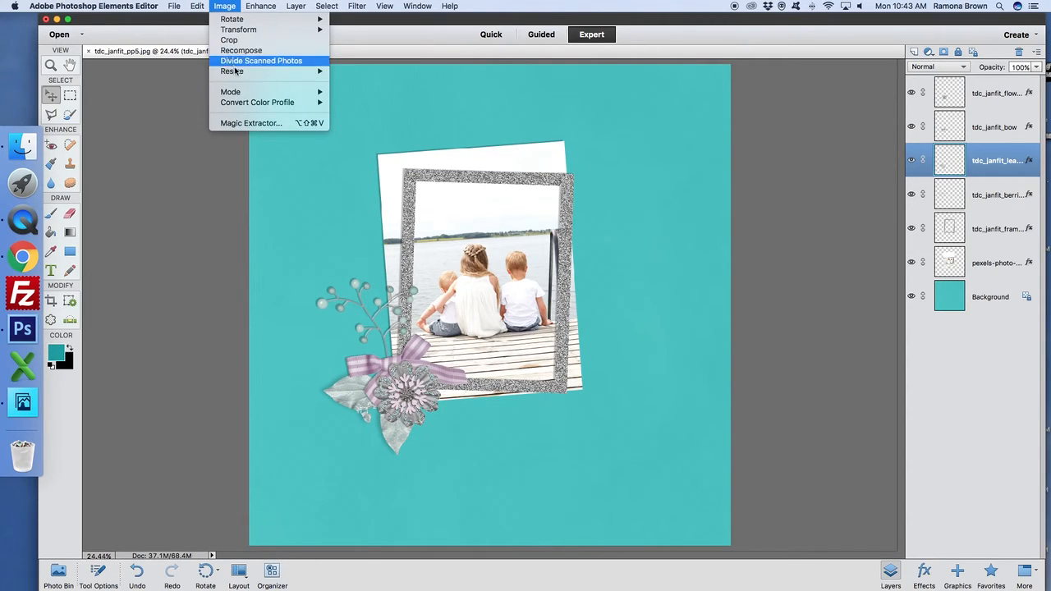
pyautogui.moveTo(248, 74)
pyautogui.click(338, 72)
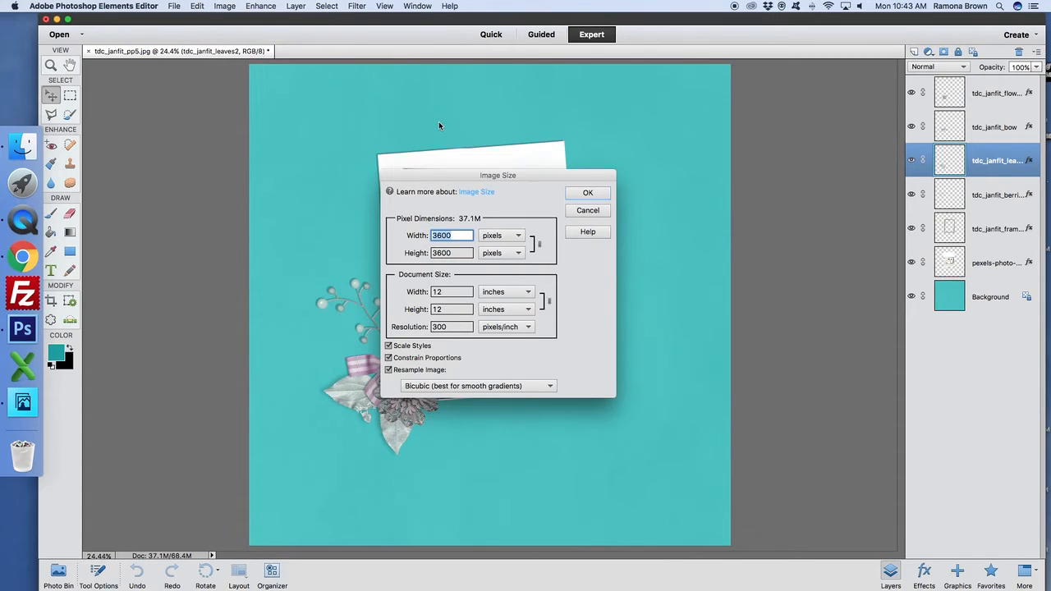
pyautogui.doubleClick(460, 326)
pyautogui.write('72')
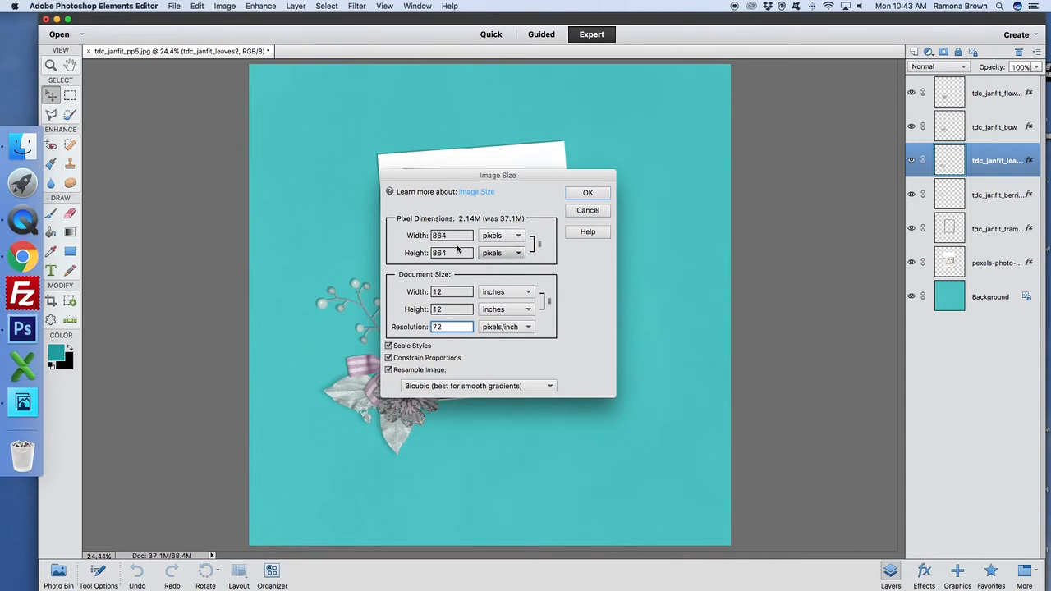
pyautogui.doubleClick(429, 236)
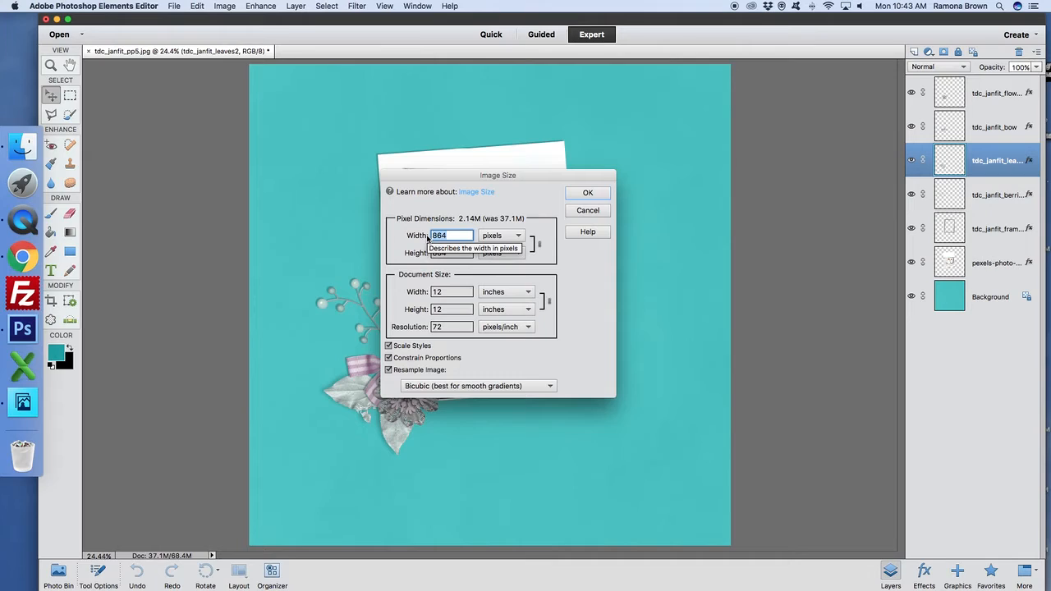
pyautogui.write('800')
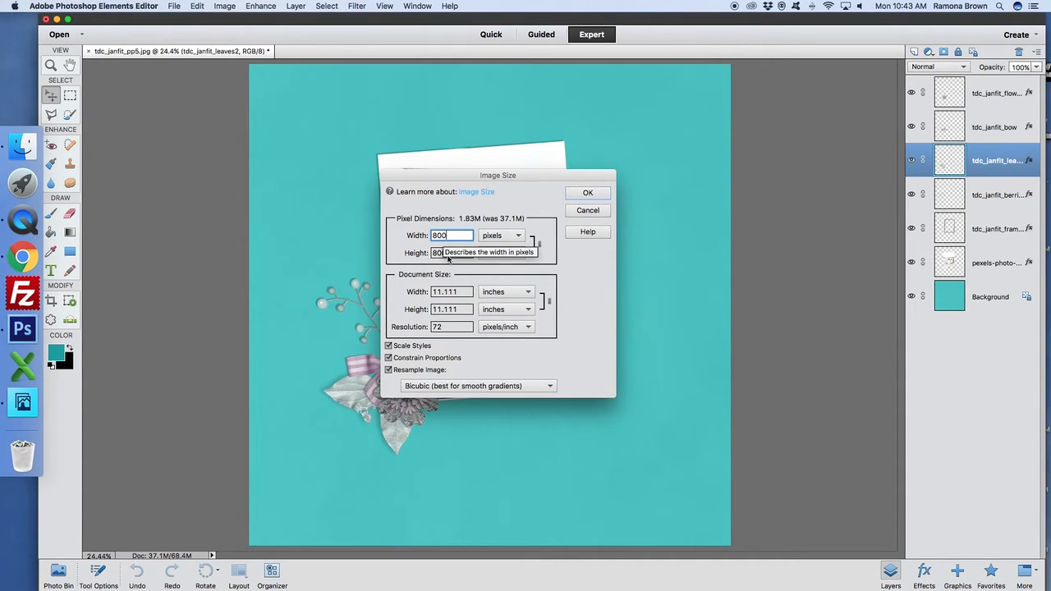
pyautogui.click(577, 195)
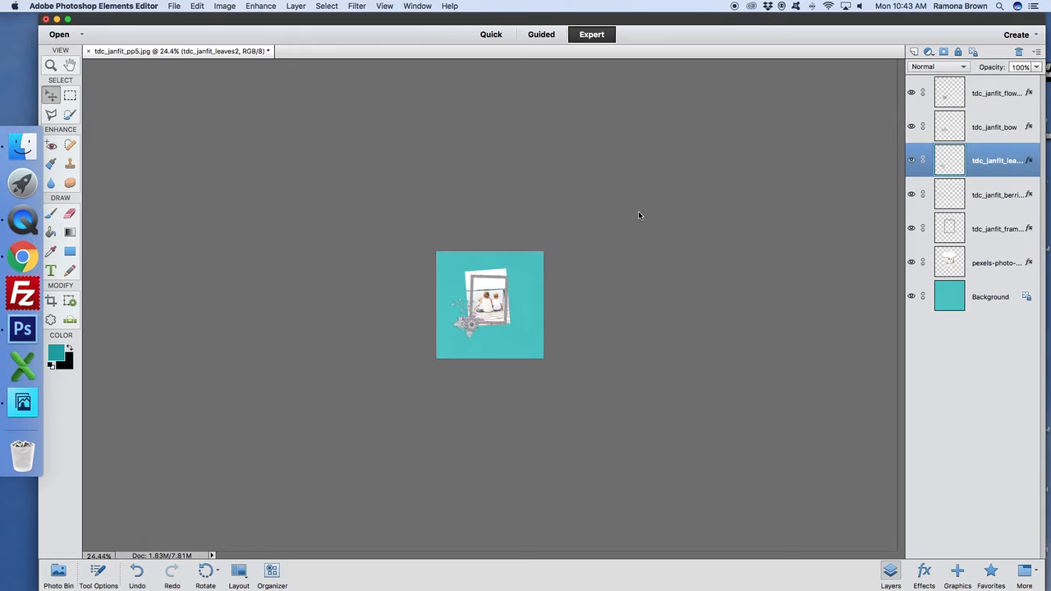
# Step: Try setting up a Save for Web JPEG export at quality 71 with the file name beachlayout_web
pyautogui.click(174, 6)
pyautogui.click(206, 115)
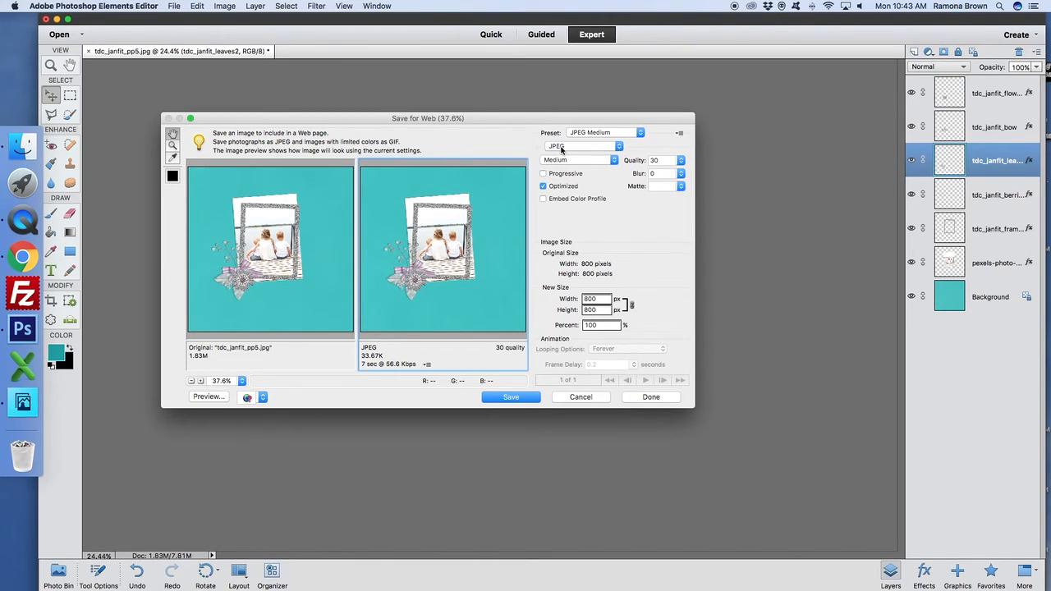
pyautogui.click(680, 161)
pyautogui.click(664, 179)
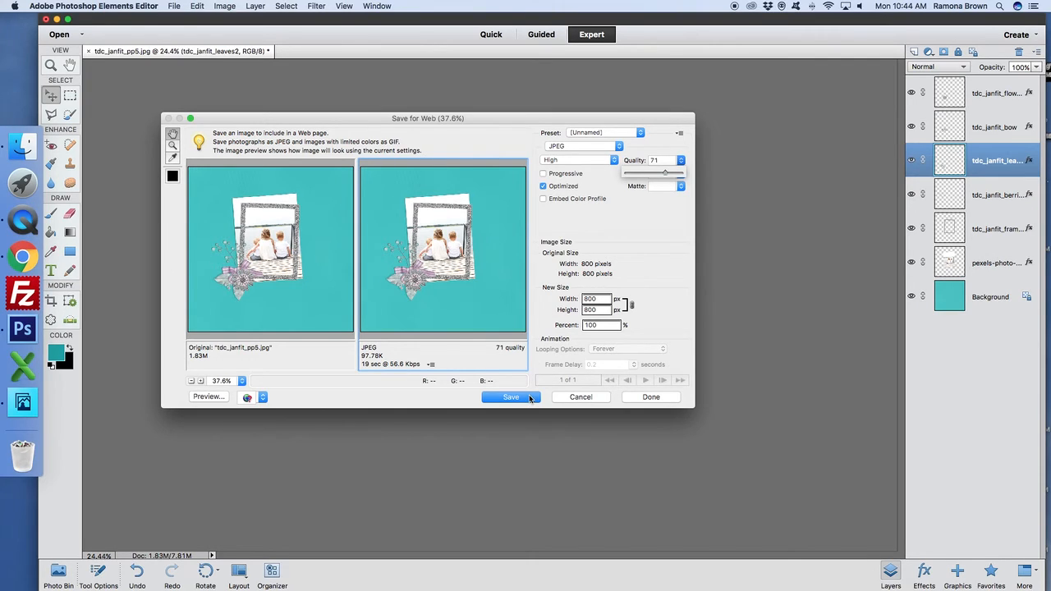
pyautogui.click(532, 399)
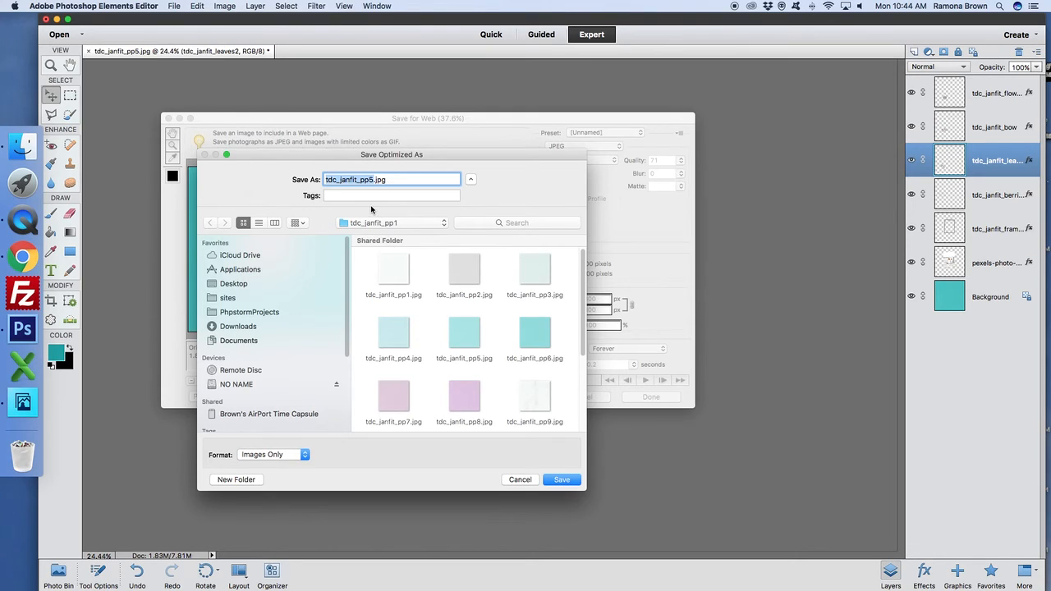
pyautogui.write('beachlayout_web')
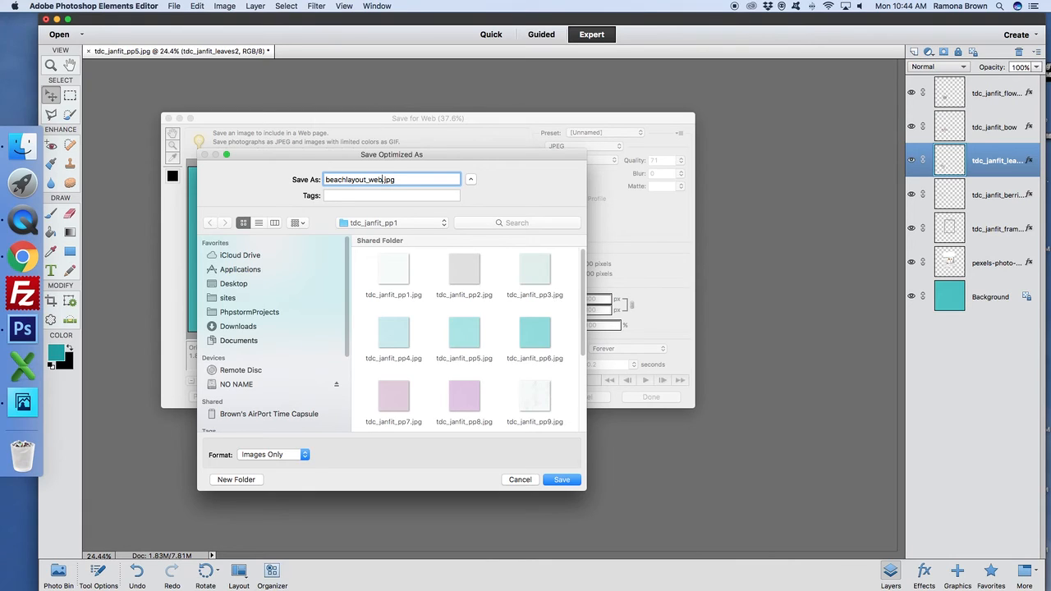
pyautogui.click(520, 479)
pyautogui.click(573, 398)
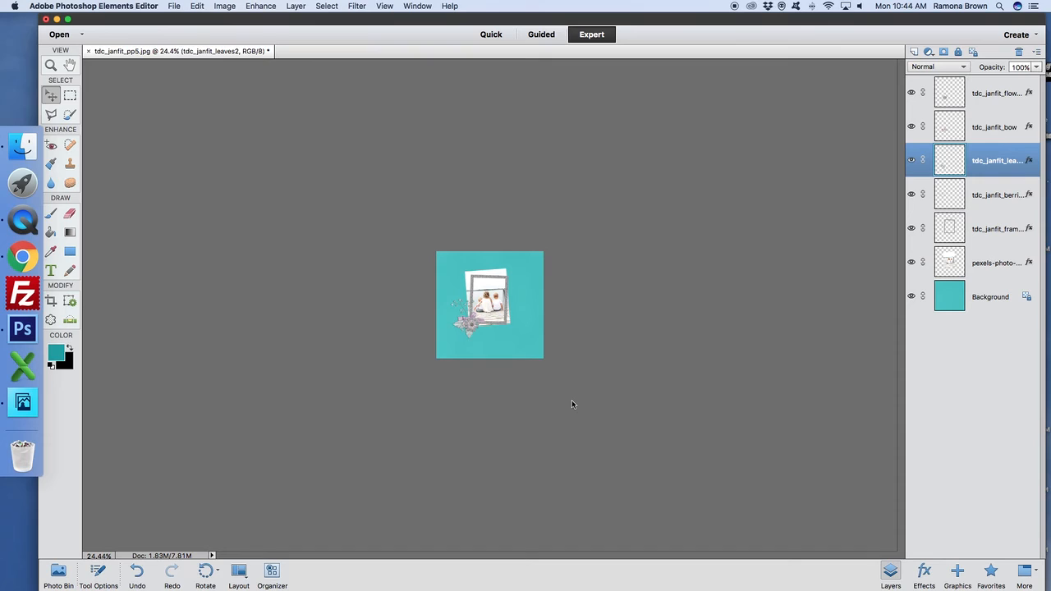
# Step: Revert the document to its last saved version
pyautogui.click(197, 6)
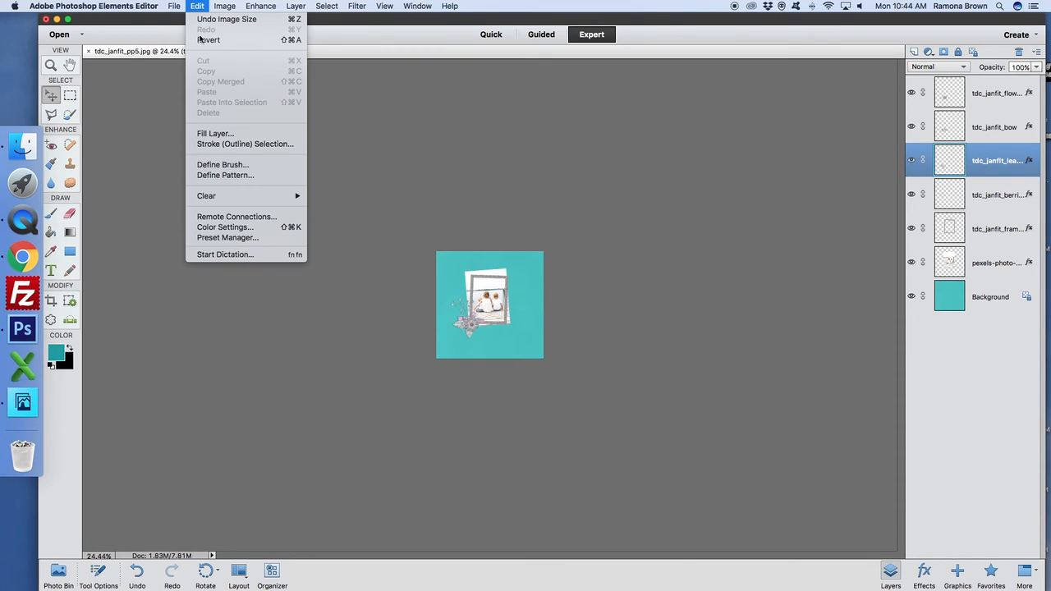
pyautogui.click(199, 41)
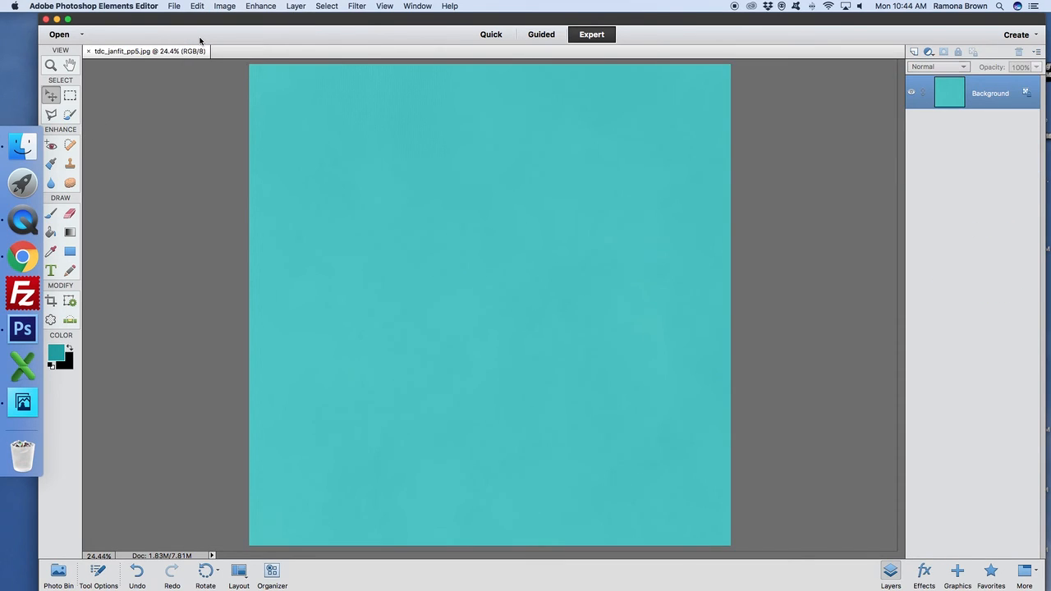